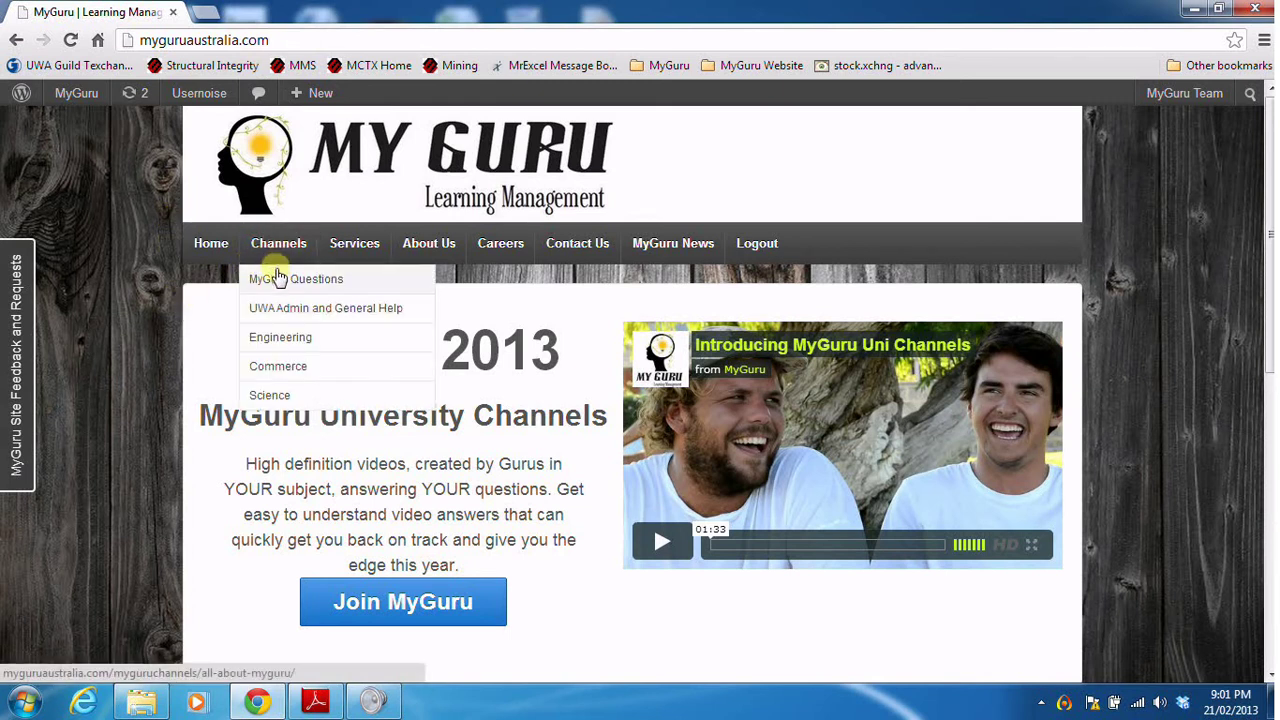
# - Open the MyGuru Questions page and briefly play, then close, the resolving-forces example video
pyautogui.click(280, 283)
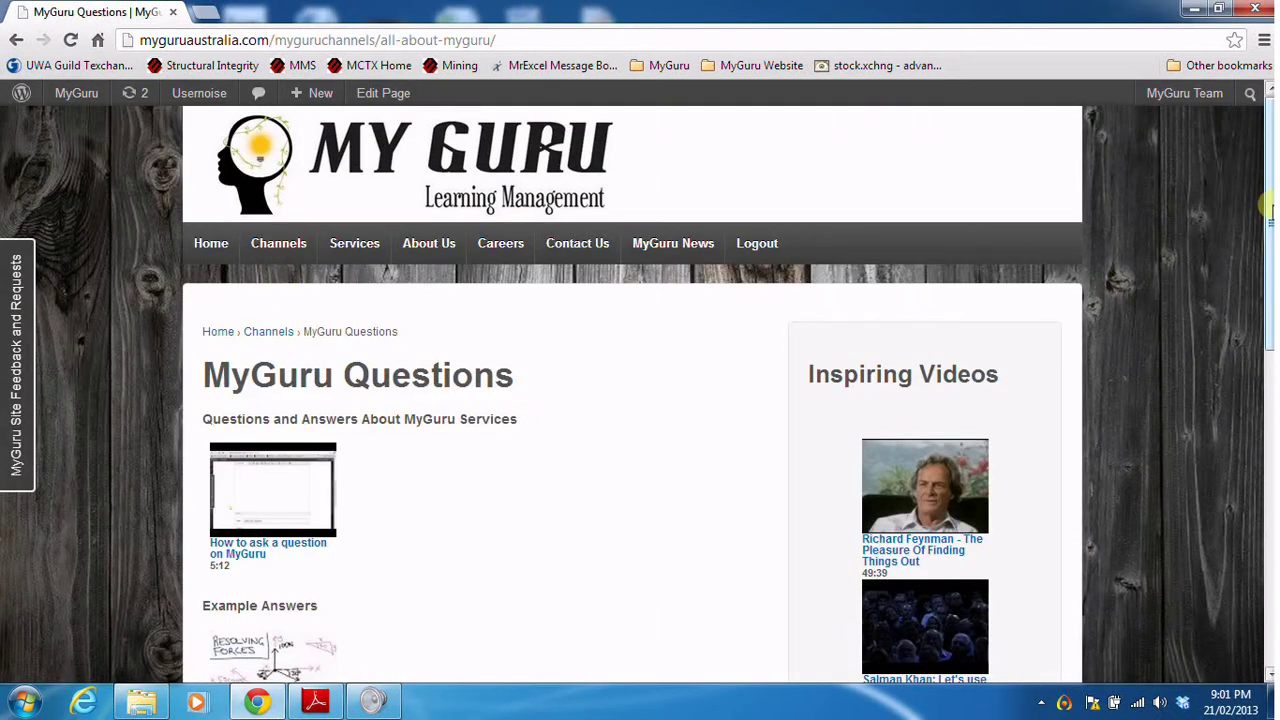
pyautogui.moveTo(1268, 210); pyautogui.dragTo(1270, 298)
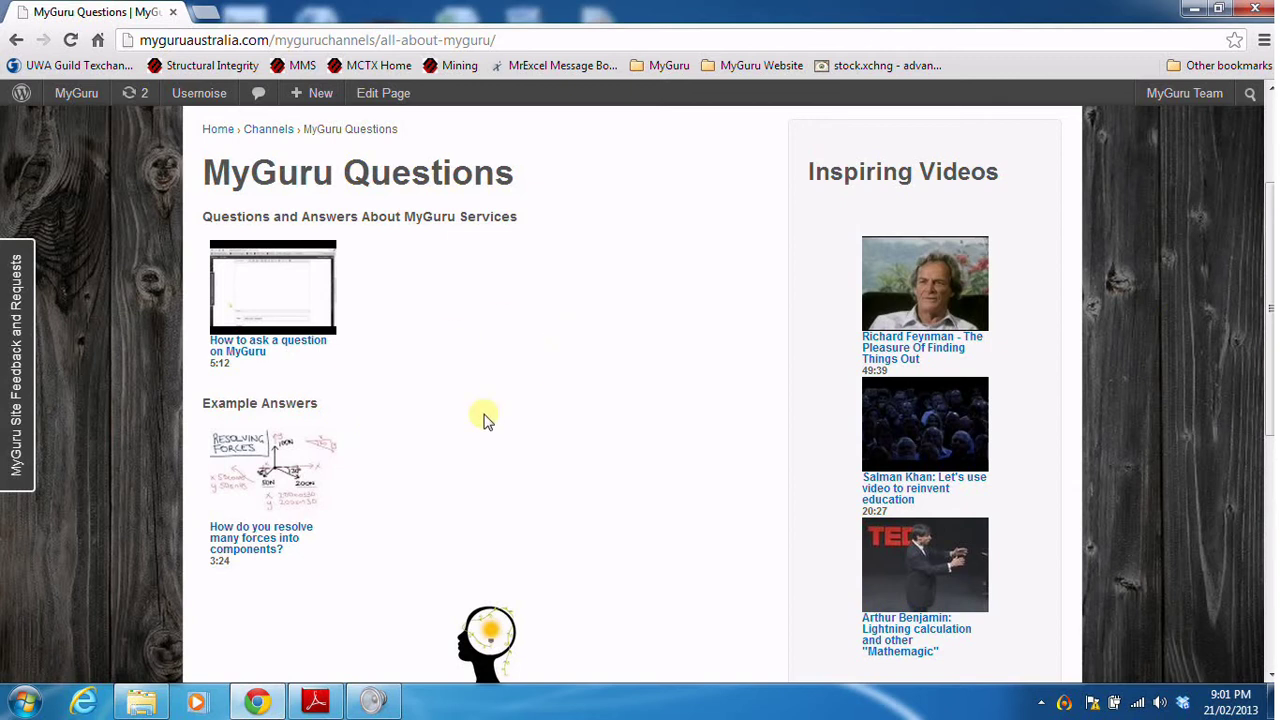
pyautogui.click(266, 557)
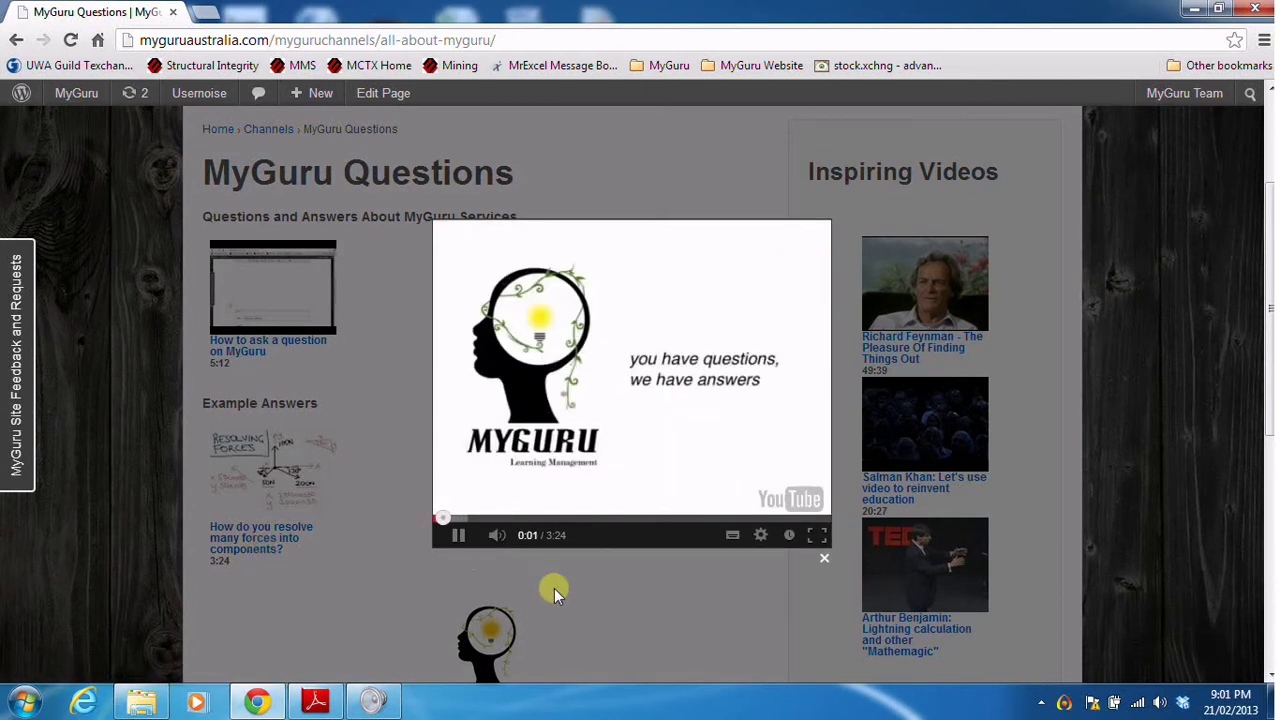
pyautogui.click(820, 560)
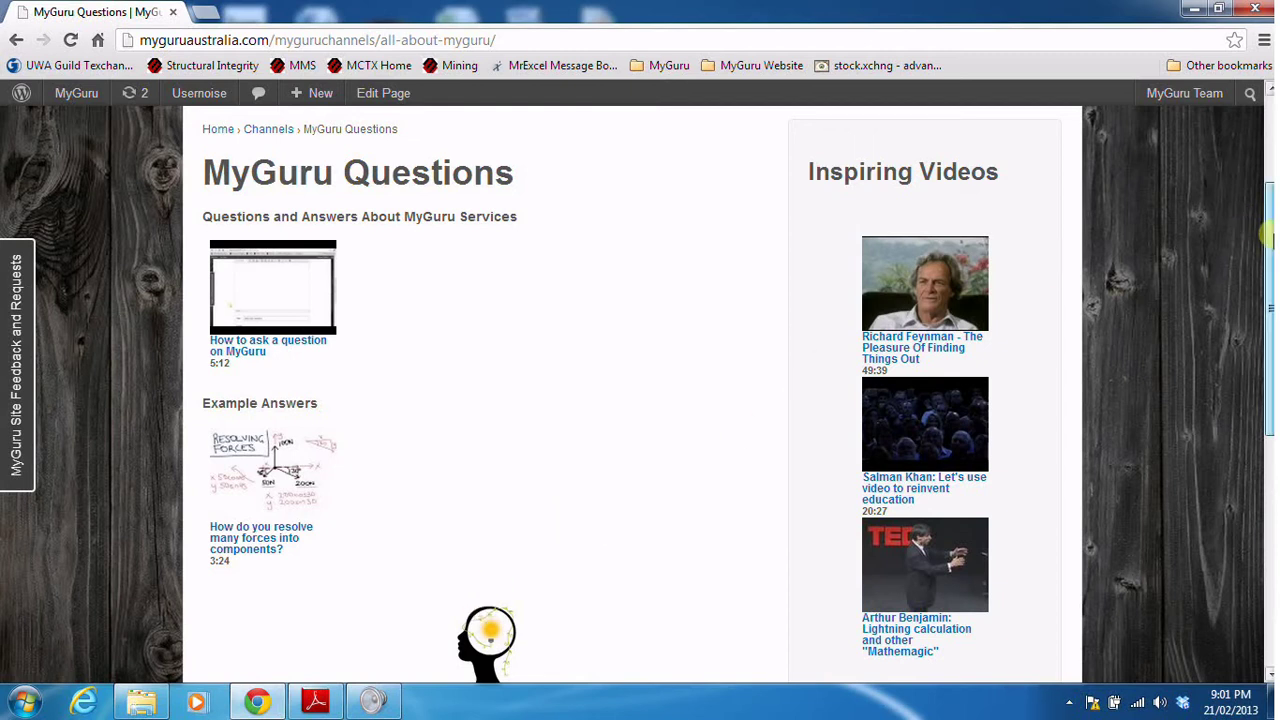
pyautogui.scroll(-1, 1268, 236)
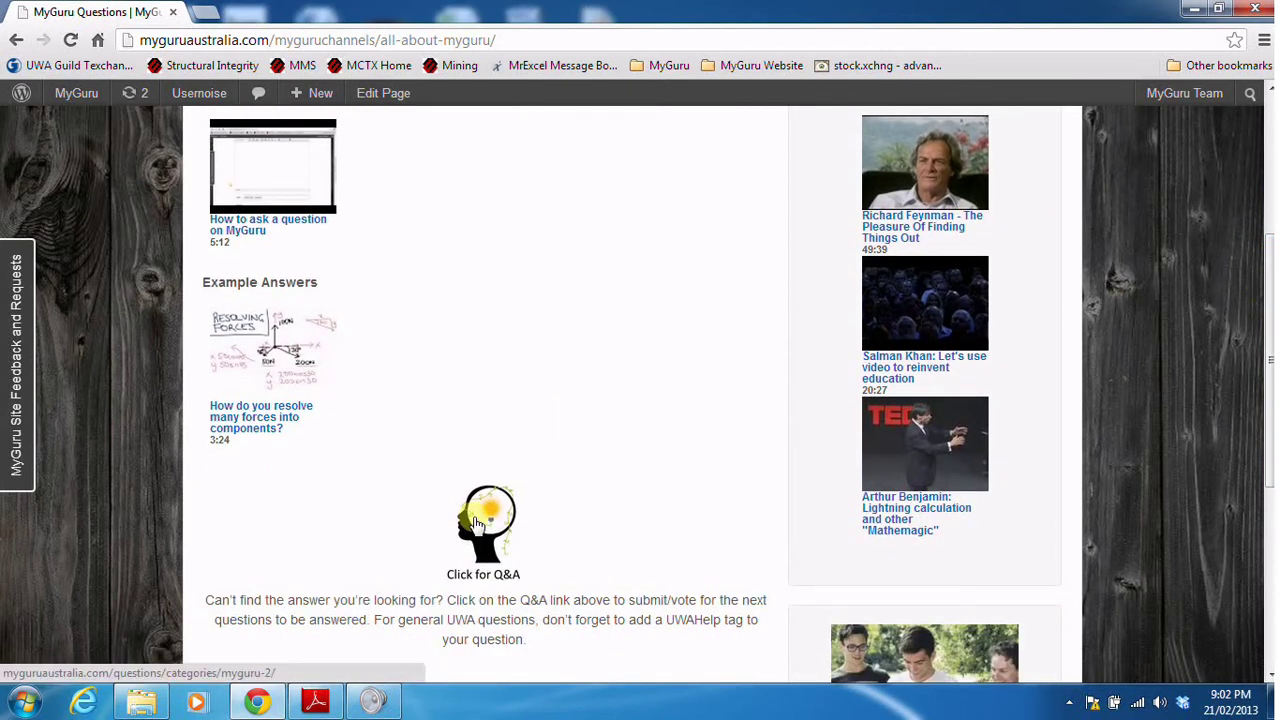
# - Upvote the 'How do you resolve many forces into components?' question, then return to the Questions list
pyautogui.click(477, 523)
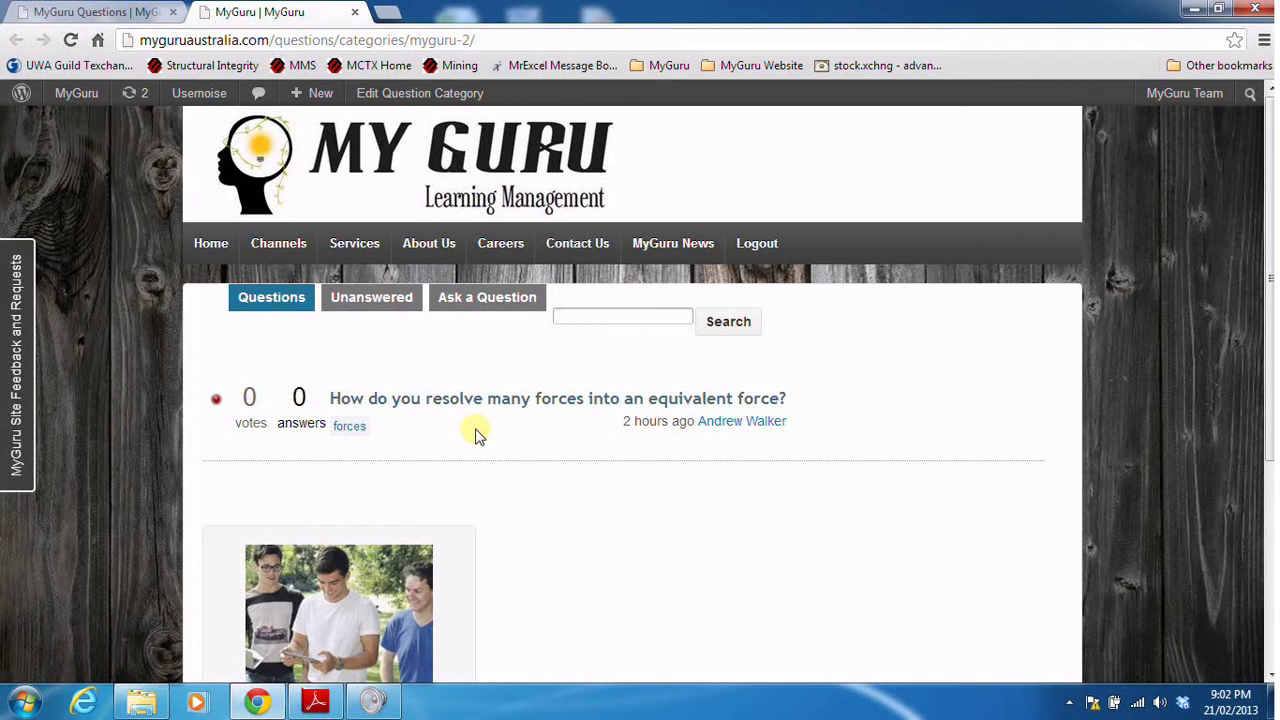
pyautogui.click(394, 402)
pyautogui.moveTo(600, 470)
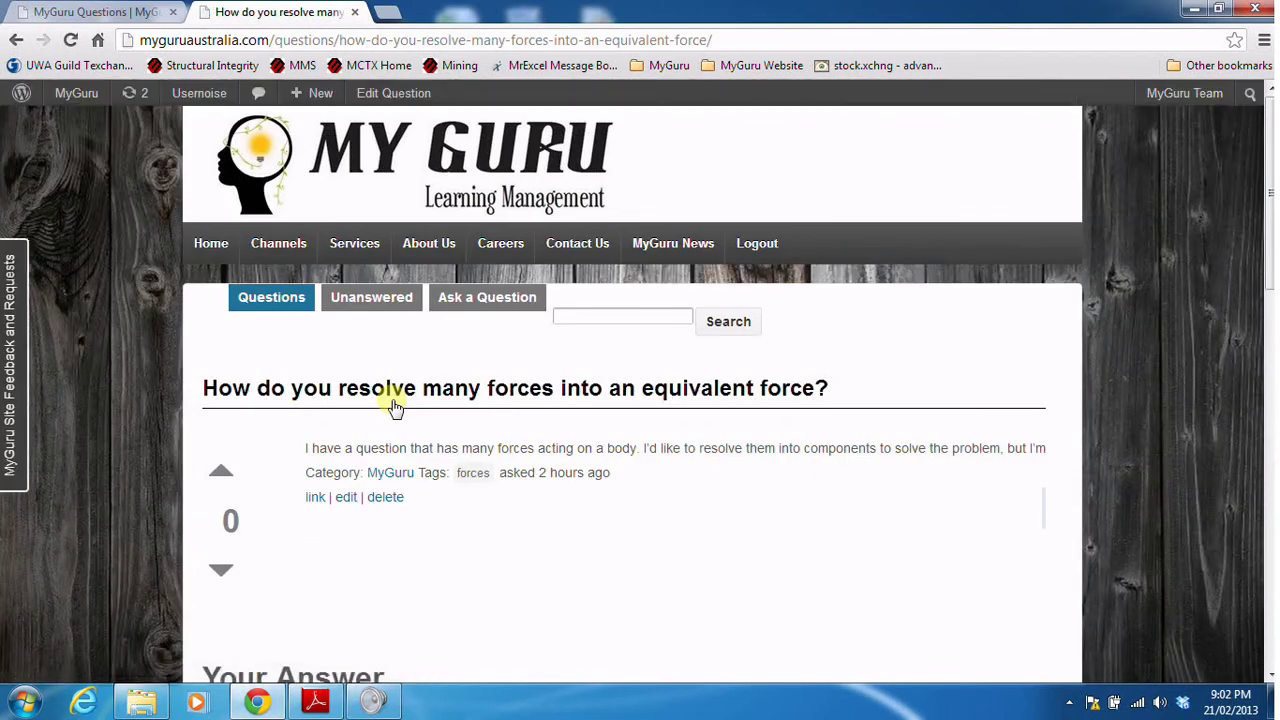
pyautogui.click(222, 472)
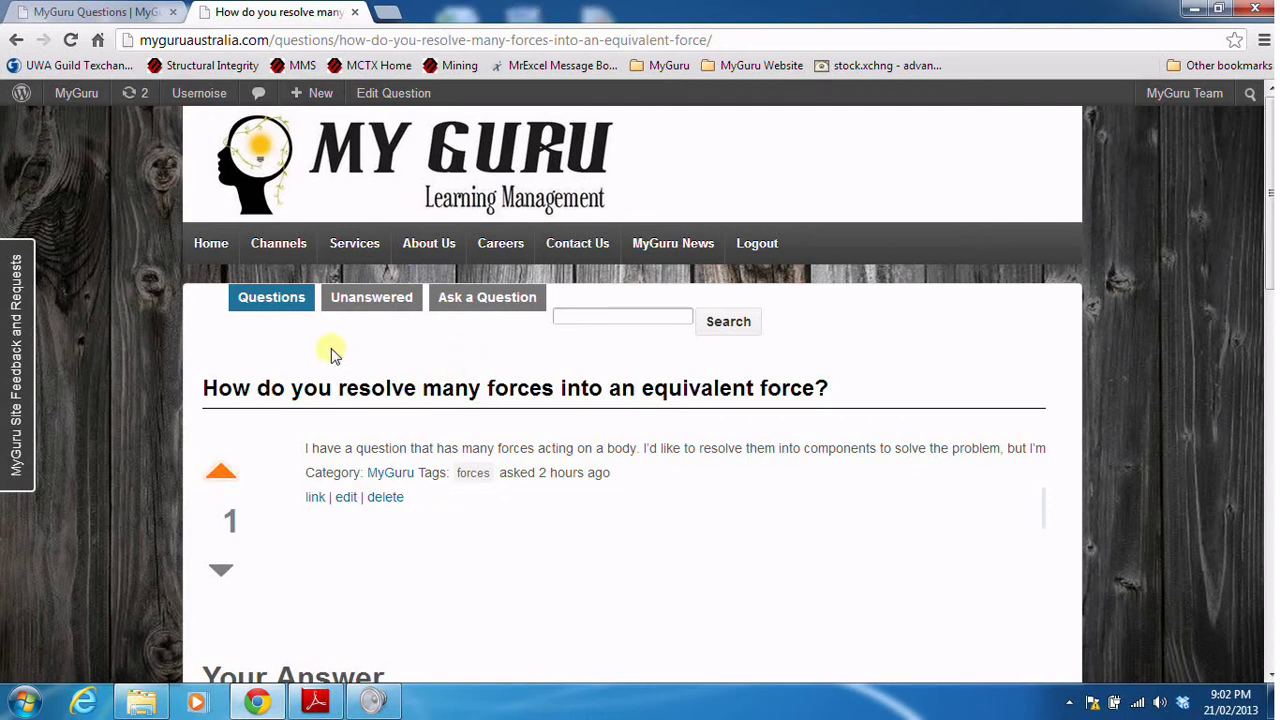
pyautogui.click(278, 302)
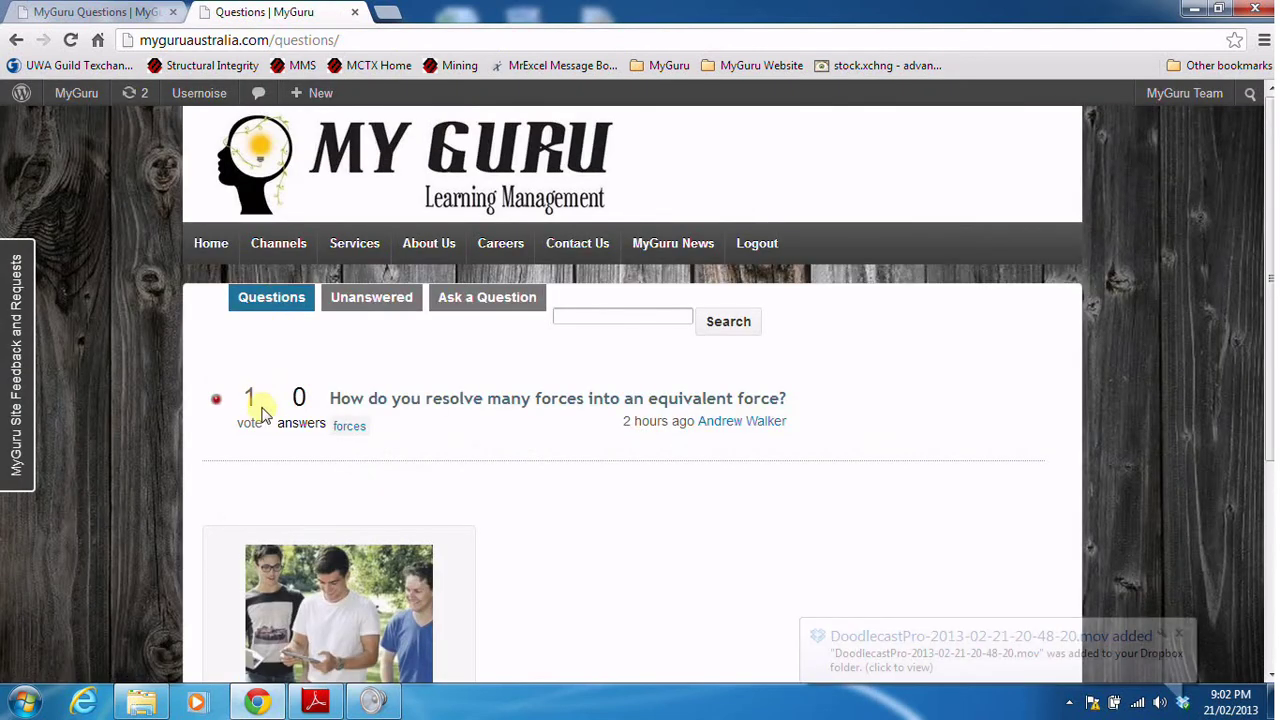
pyautogui.click(1179, 634)
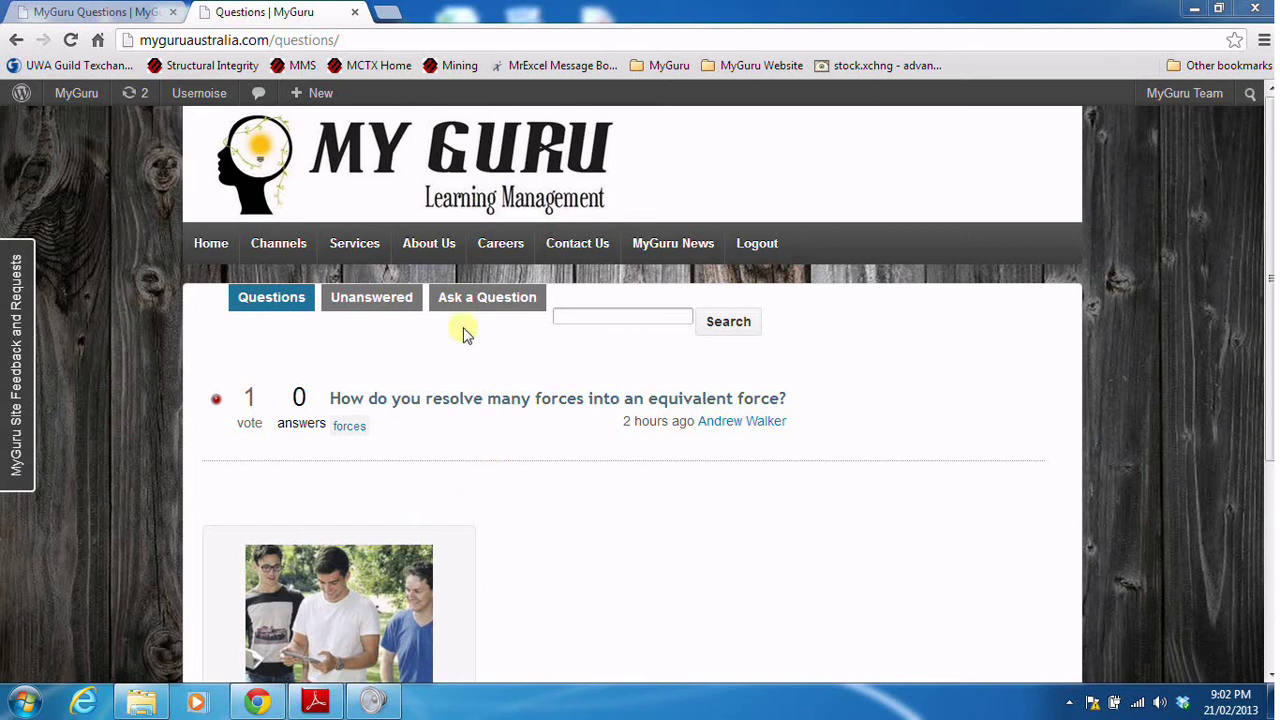
# - Draft 'What is a free body diagram?' with body 'I have a tute question that requires an FBD…'
pyautogui.click(484, 311)
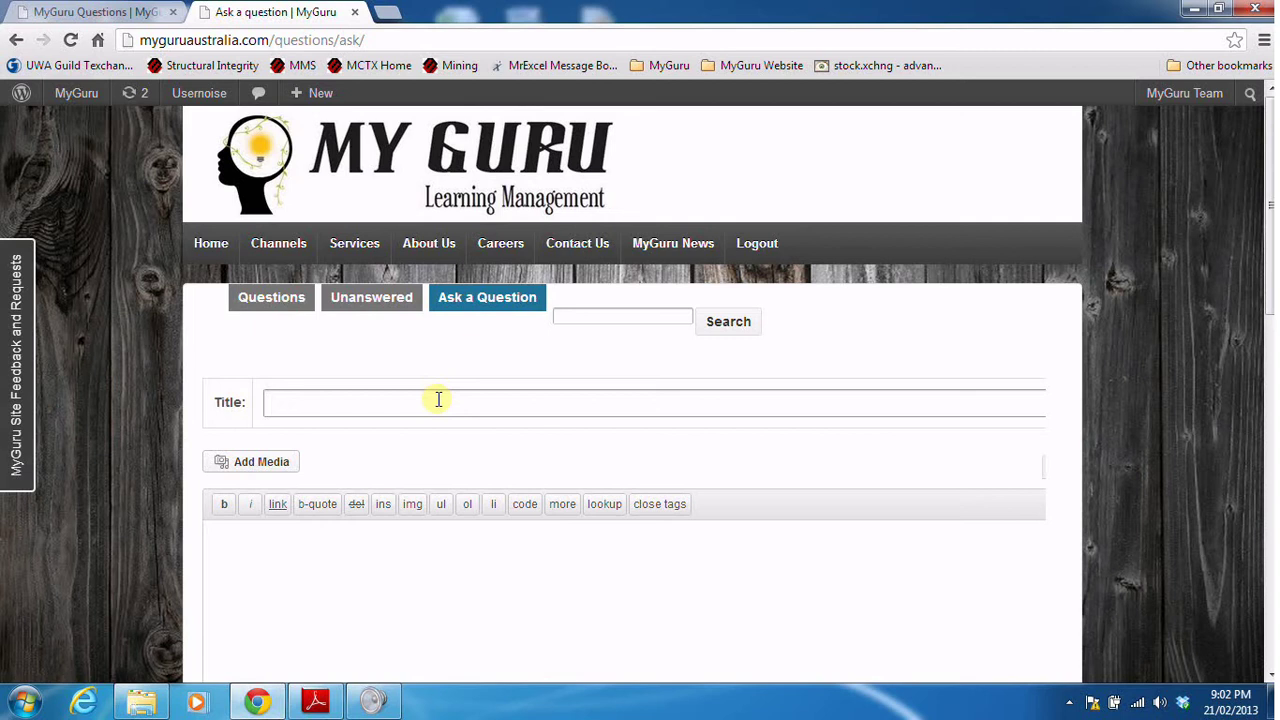
pyautogui.write('What is a f')
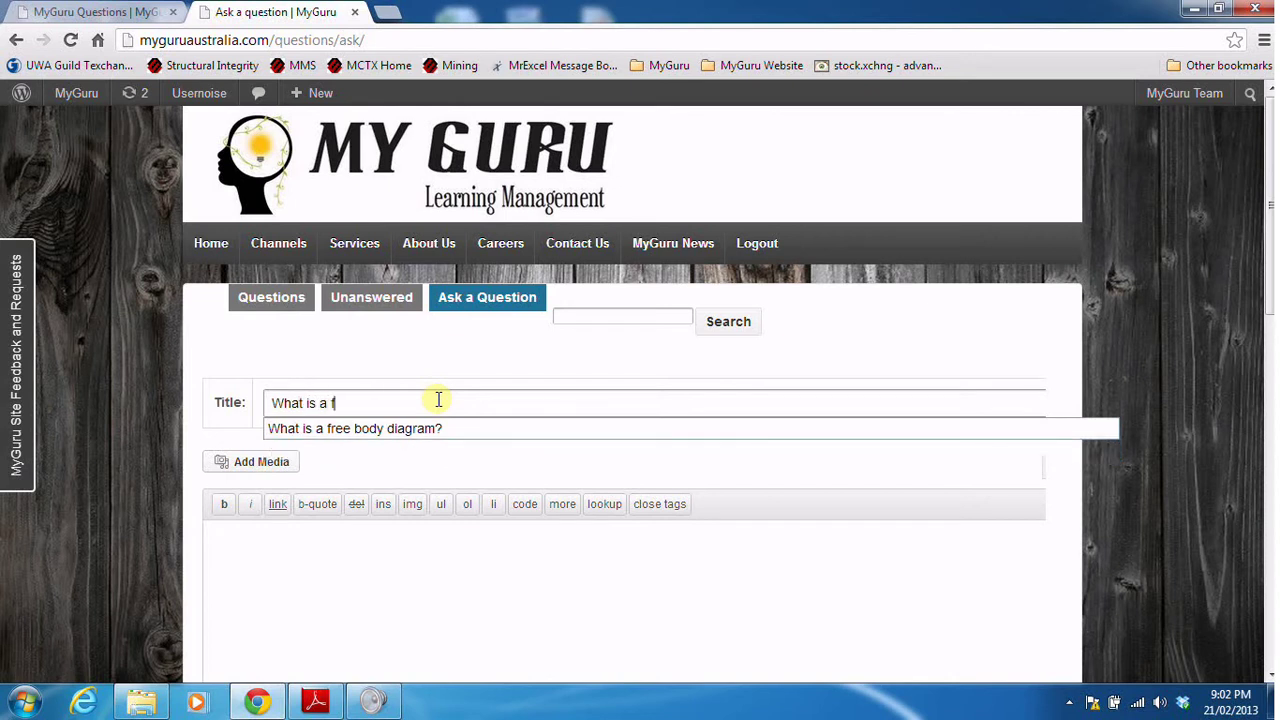
pyautogui.write('ree body diag')
pyautogui.write('ram')
pyautogui.write('?')
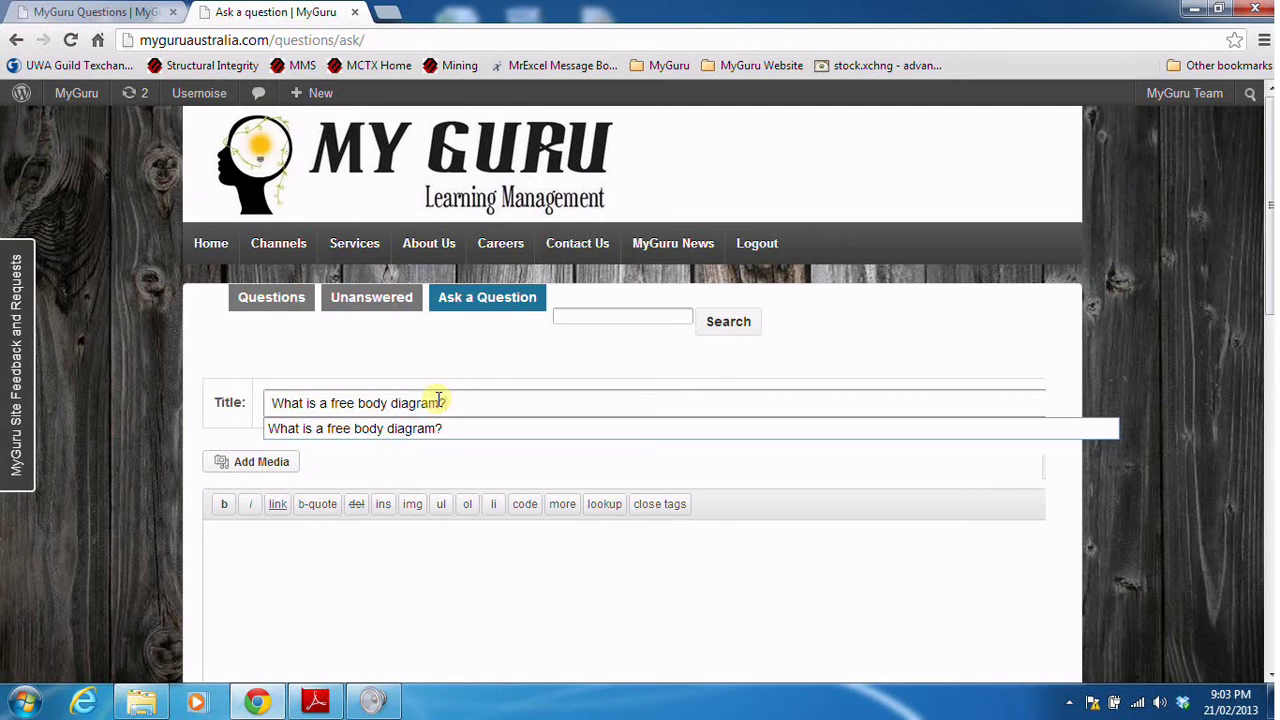
pyautogui.click(373, 578)
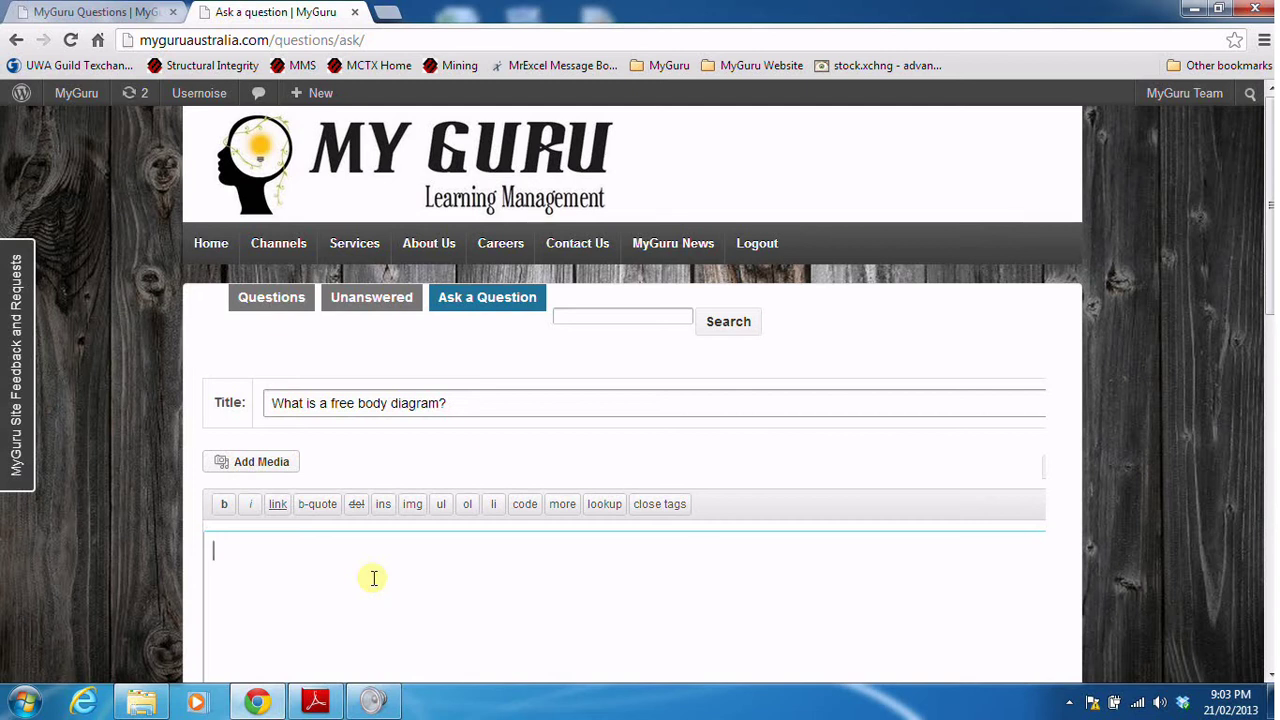
pyautogui.write('I have a ')
pyautogui.write('tute questi')
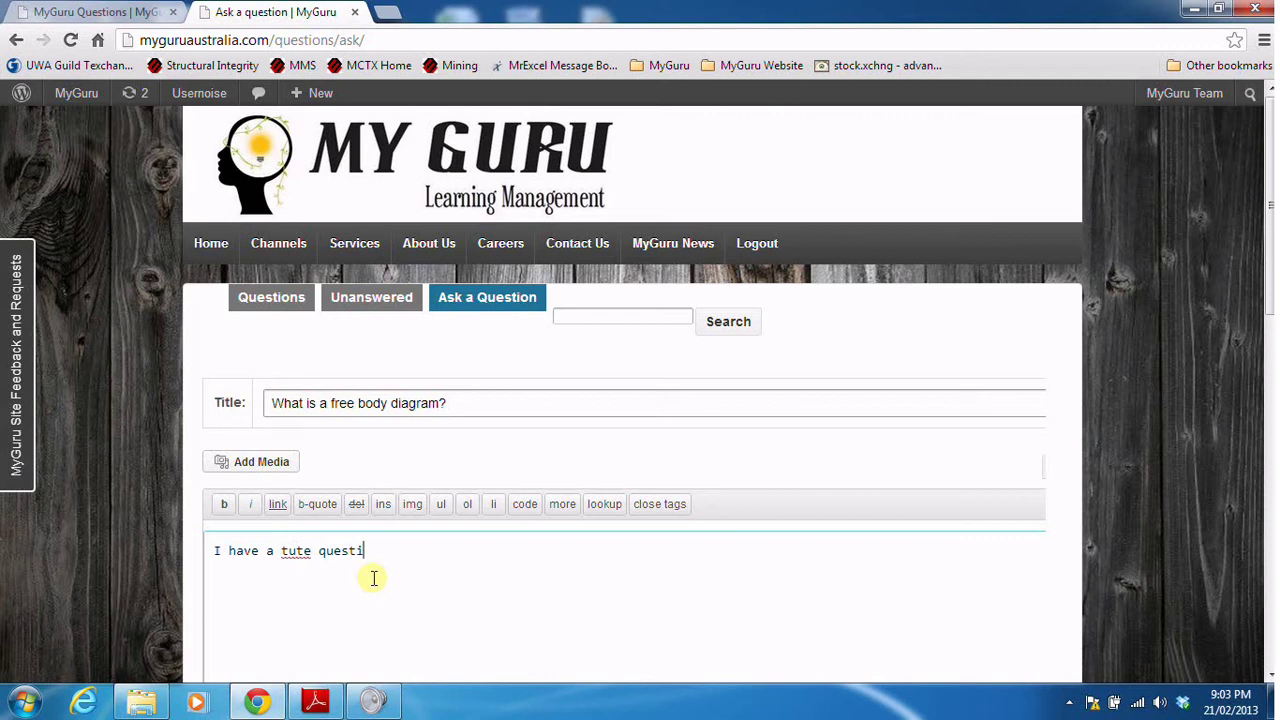
pyautogui.write('on that requires ')
pyautogui.write('an F')
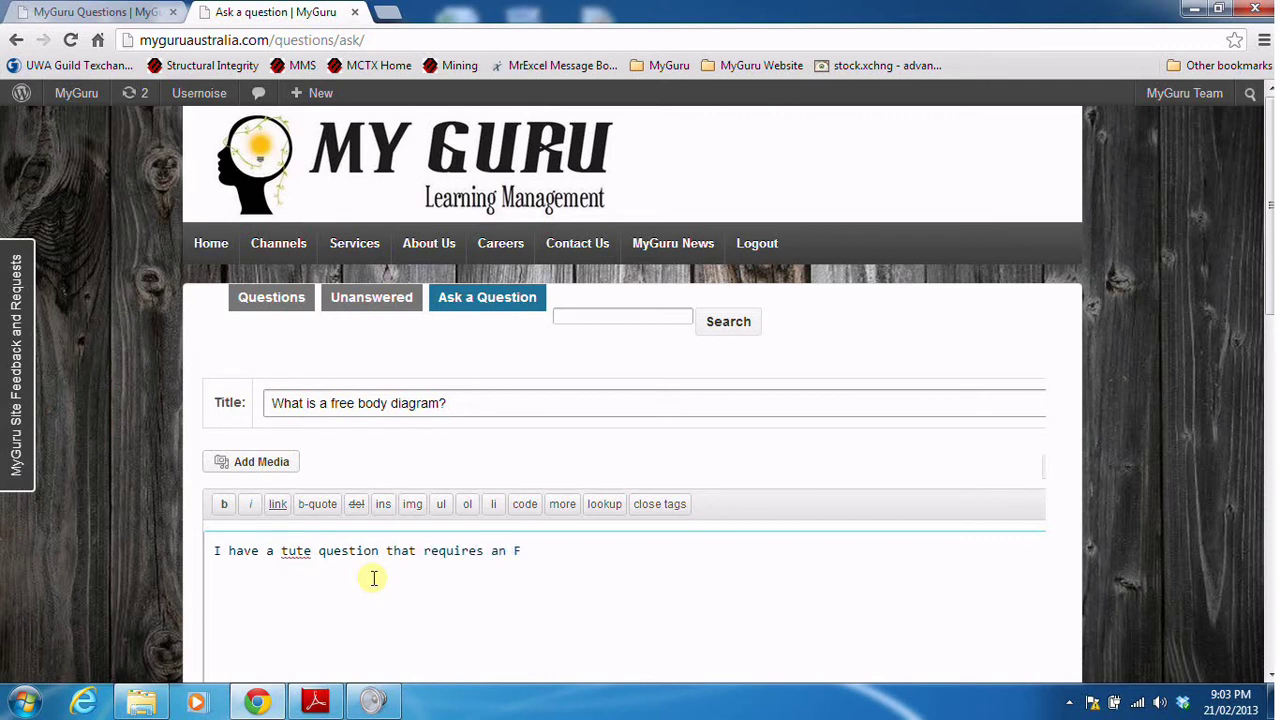
pyautogui.write('BD but I don')
pyautogui.write("'t remember how")
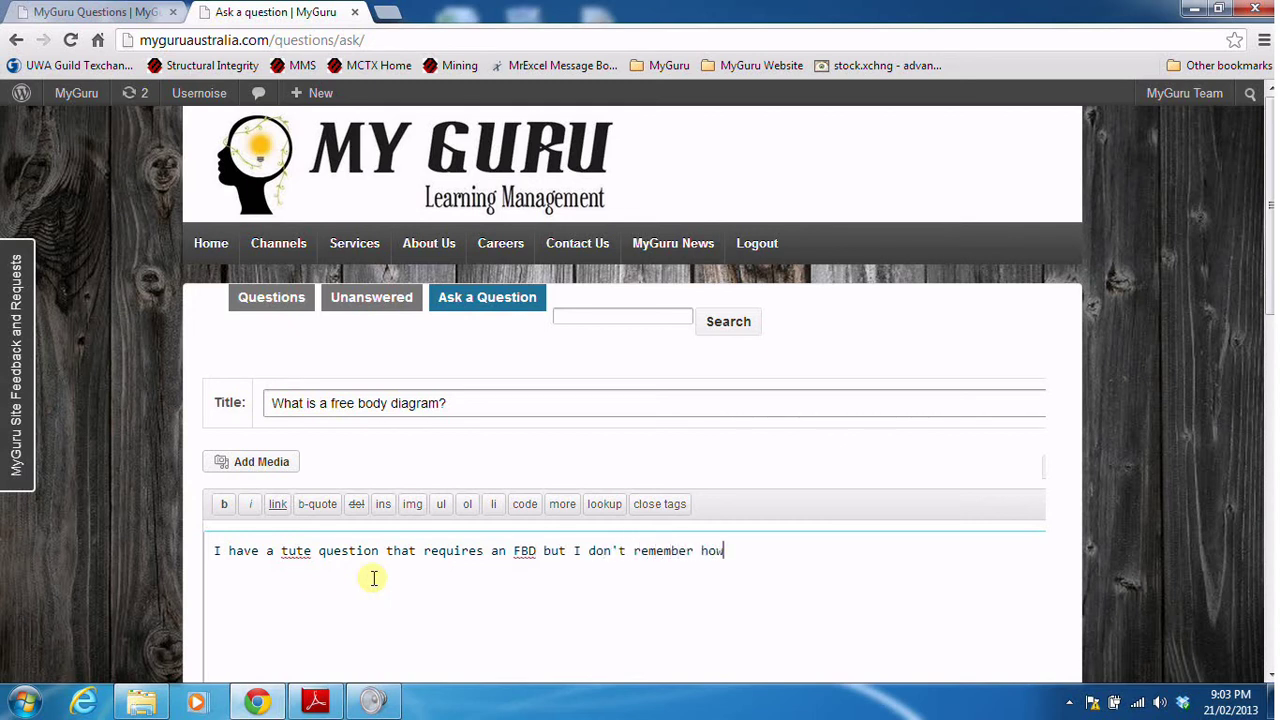
pyautogui.write('!')
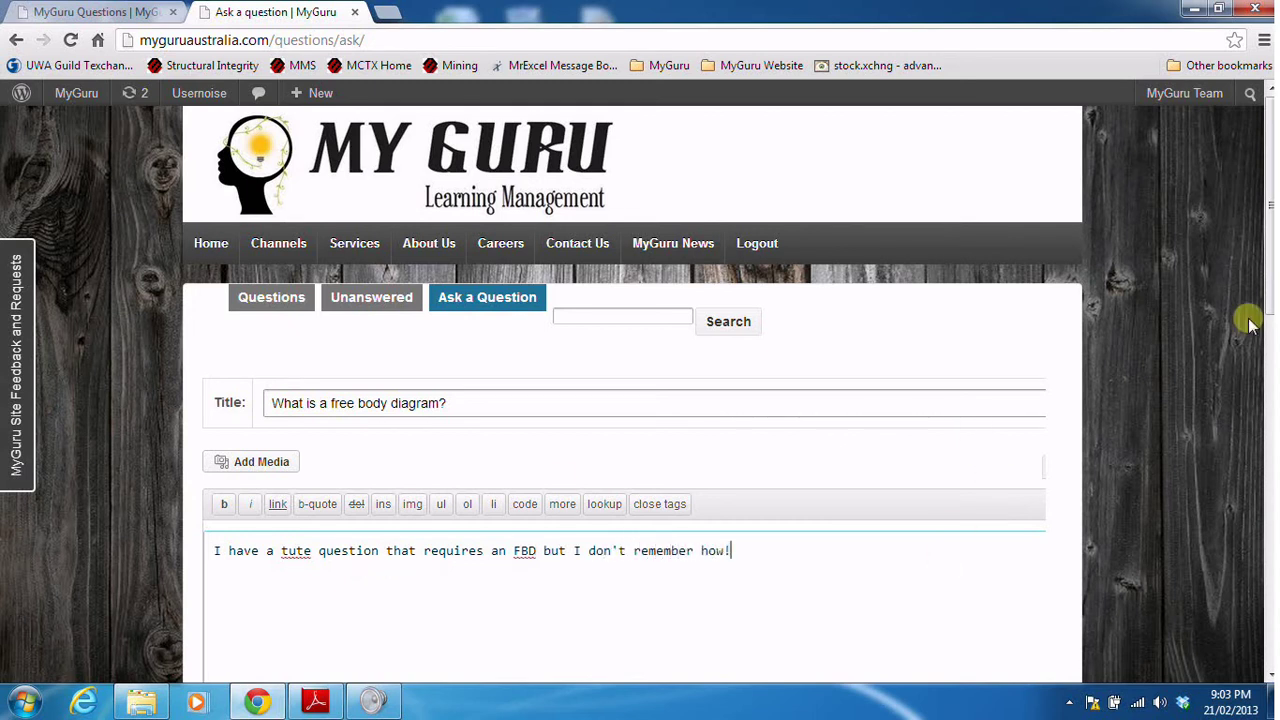
pyautogui.moveTo(1268, 297); pyautogui.dragTo(1268, 471)
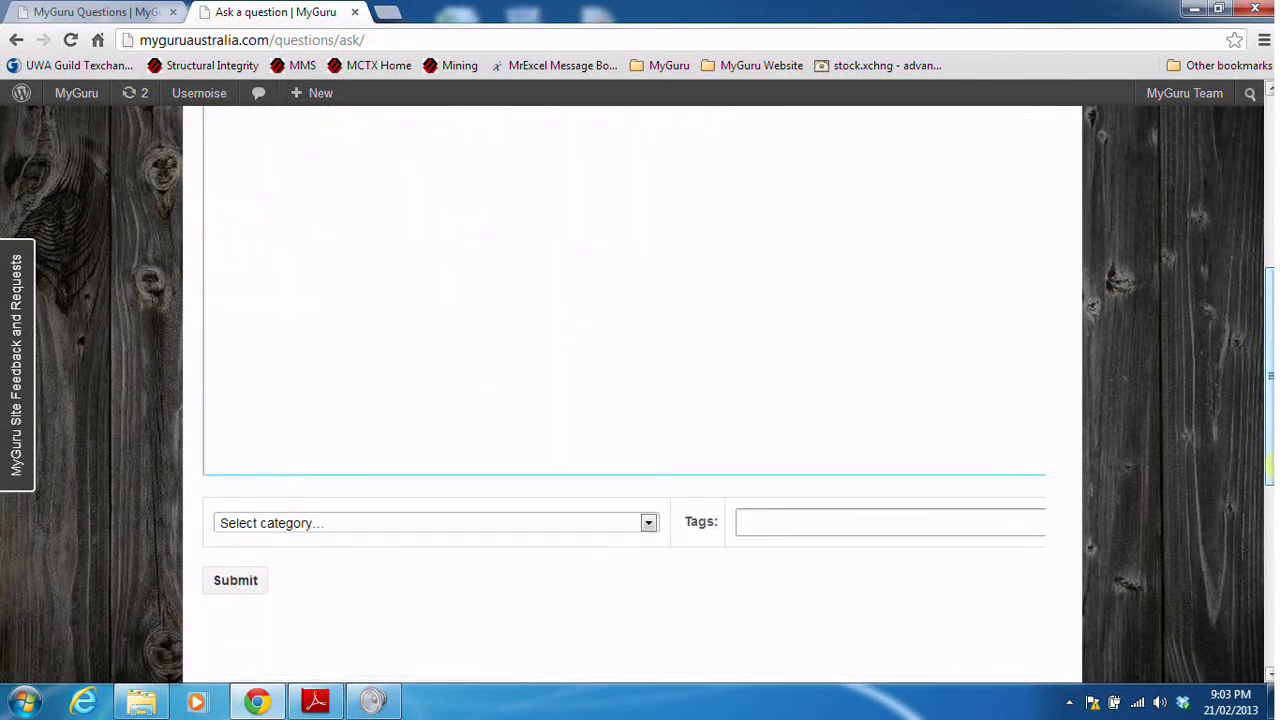
# - Set category MyGuru, add tags Free Body Diagram and FBD, and submit the question
pyautogui.click(637, 535)
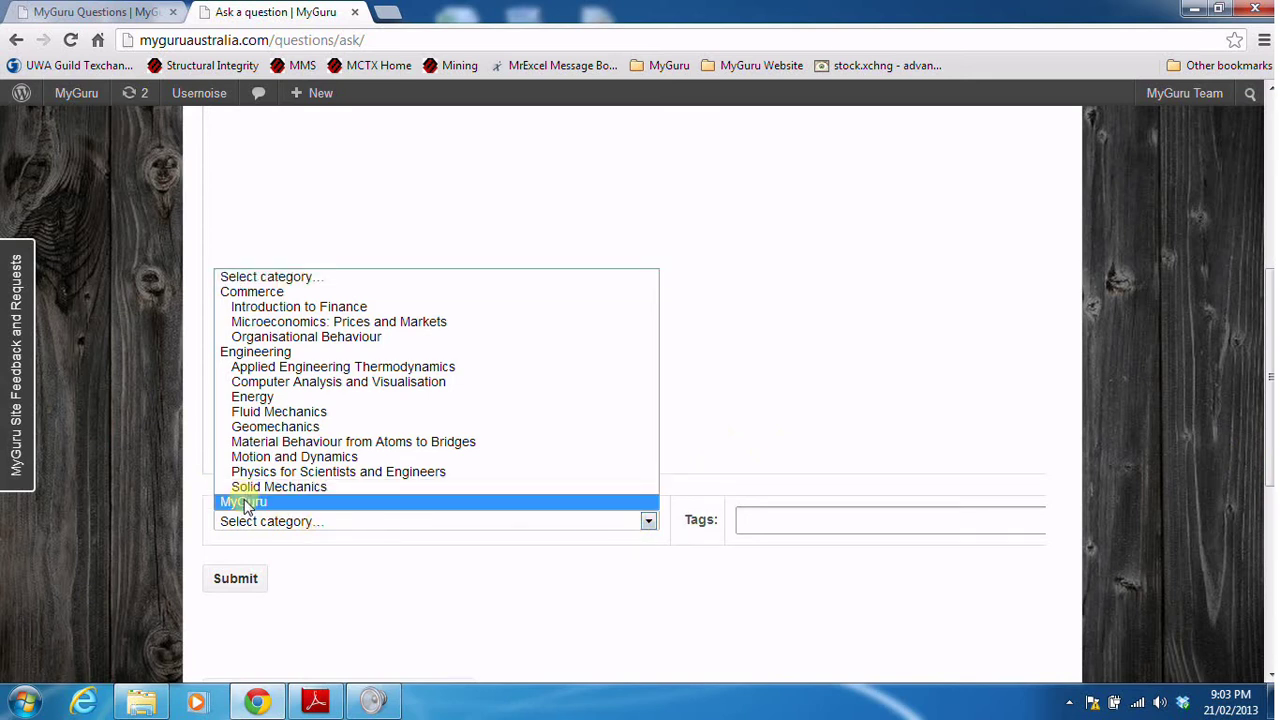
pyautogui.click(245, 503)
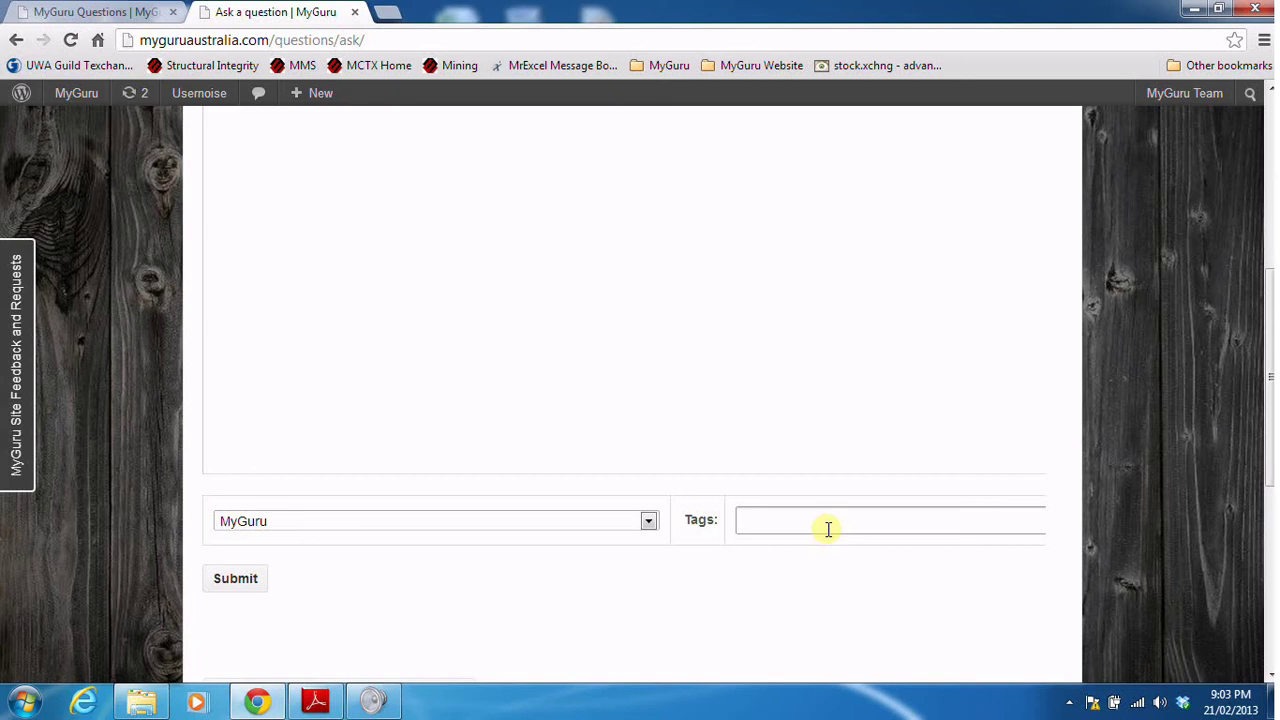
pyautogui.write('Free Body')
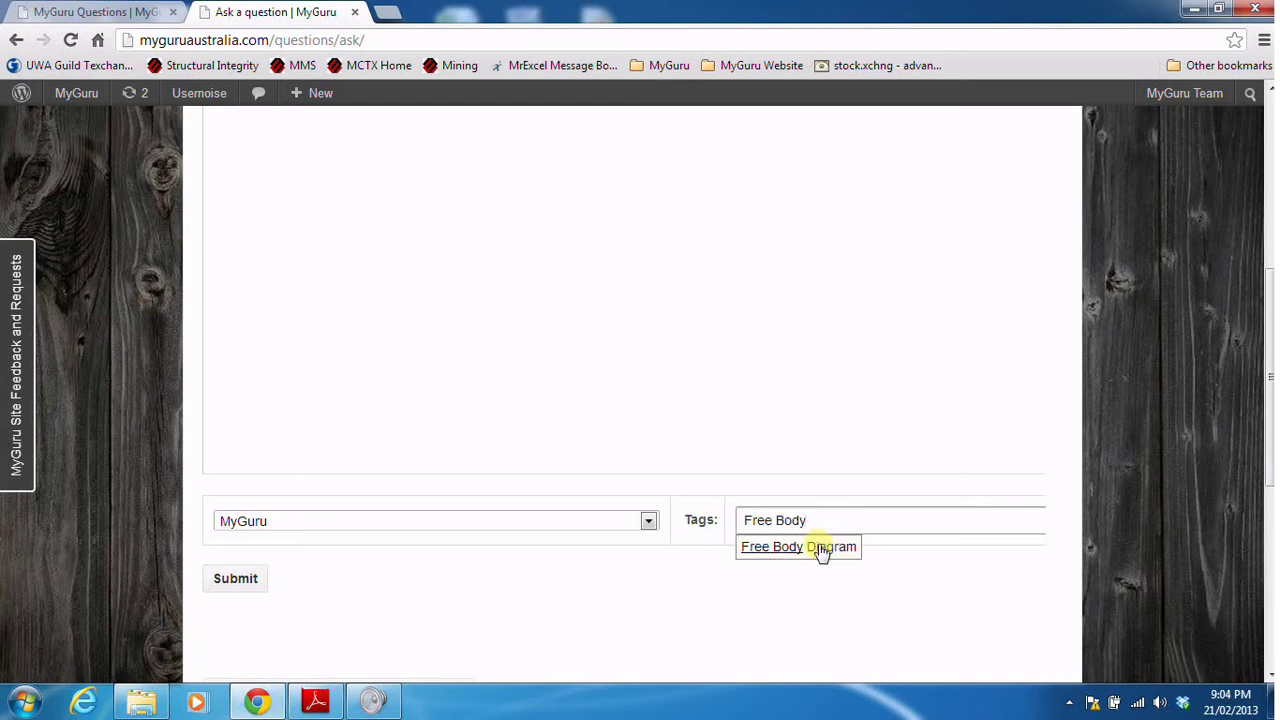
pyautogui.click(820, 548)
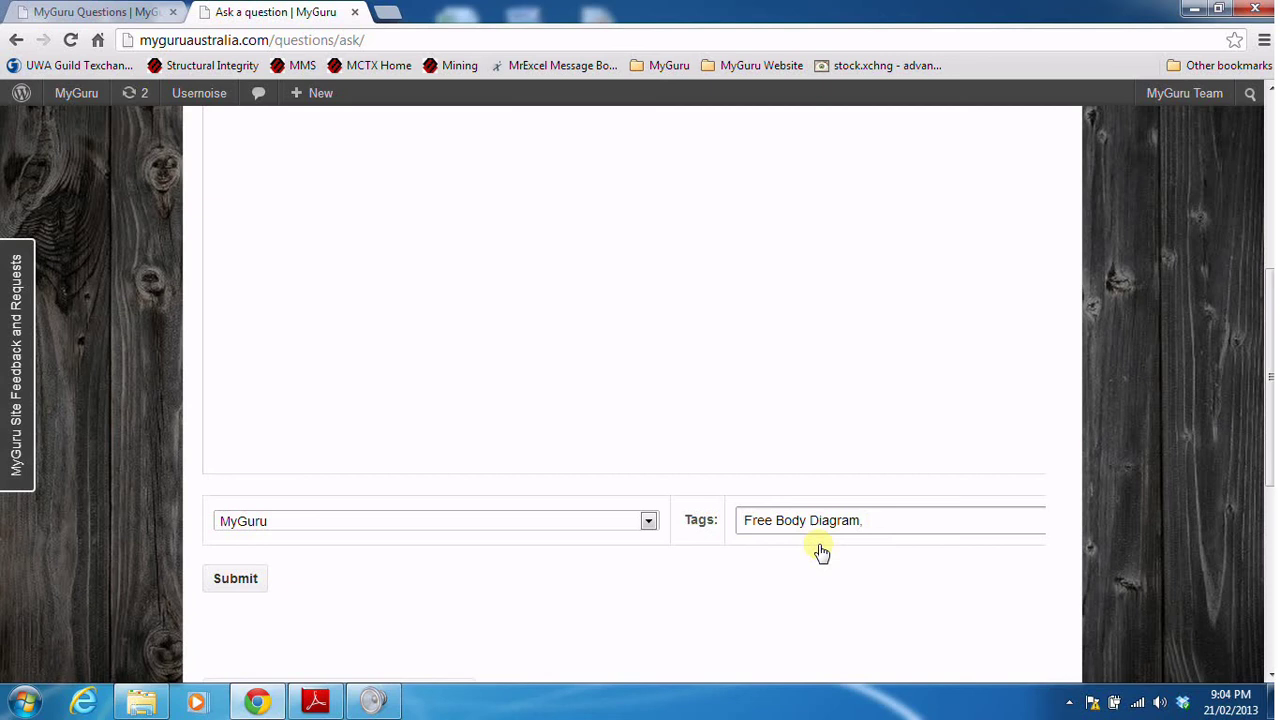
pyautogui.write('F')
pyautogui.write('re')
pyautogui.press('BackSpace')
pyautogui.press('BackSpace')
pyautogui.write('BD')
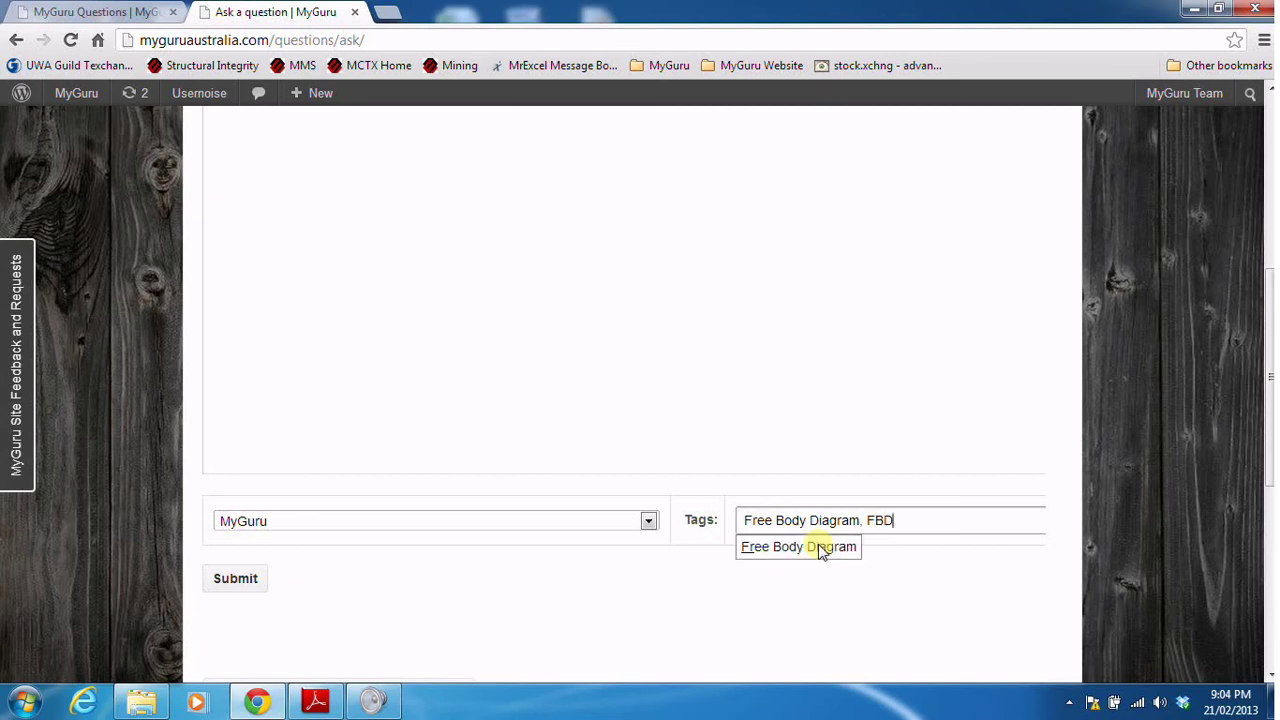
pyautogui.click(251, 589)
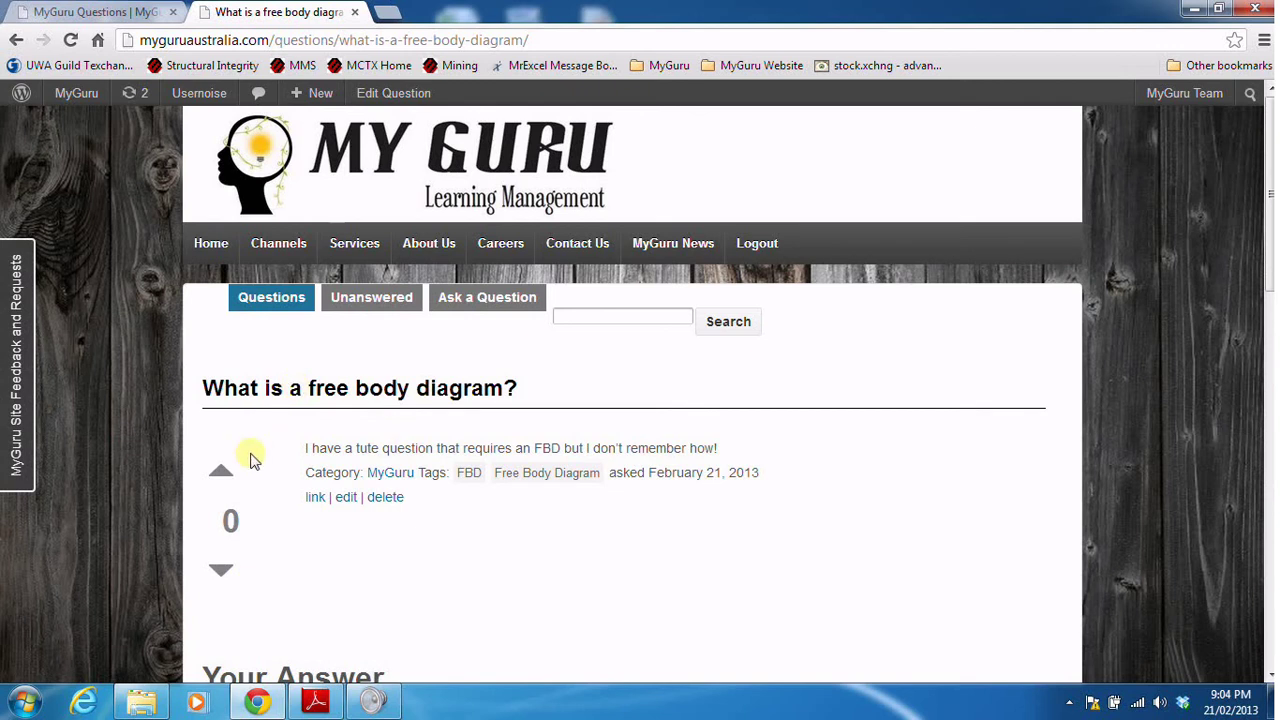
# - Dismiss the can't-vote-on-own-post warning, return to the Questions list, and show the recorder controls
pyautogui.click(229, 477)
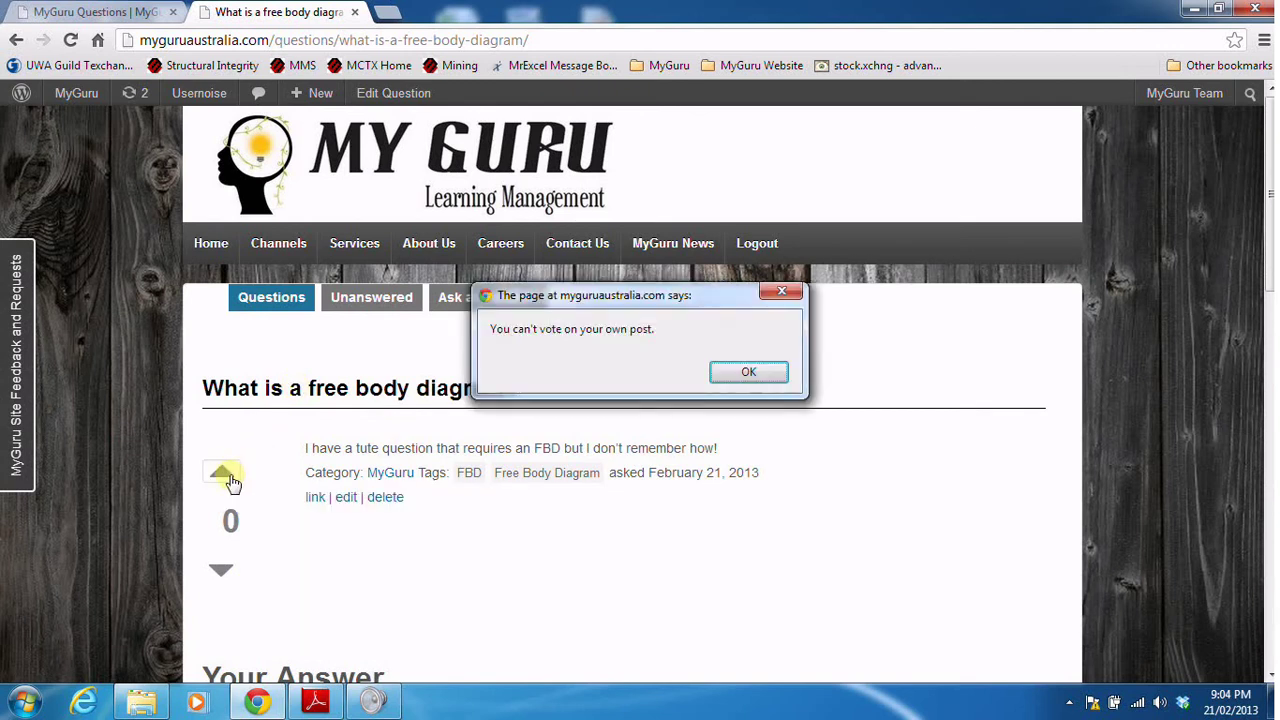
pyautogui.click(748, 372)
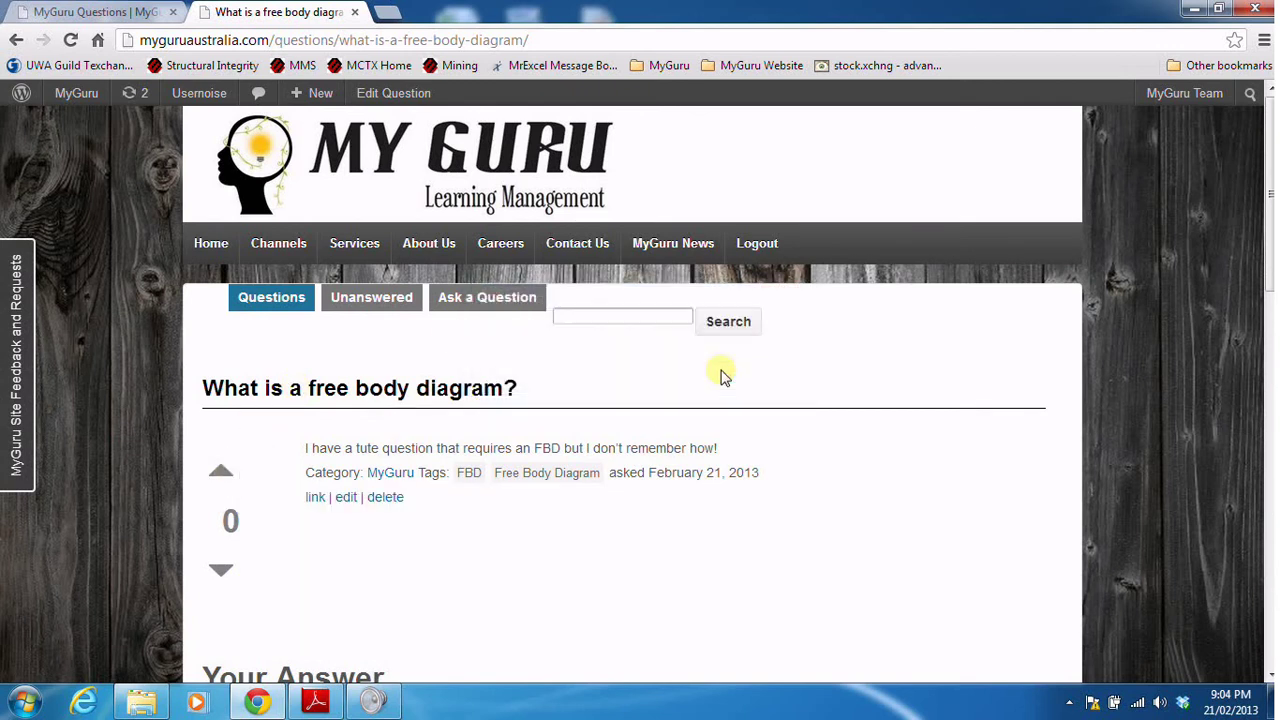
pyautogui.click(268, 309)
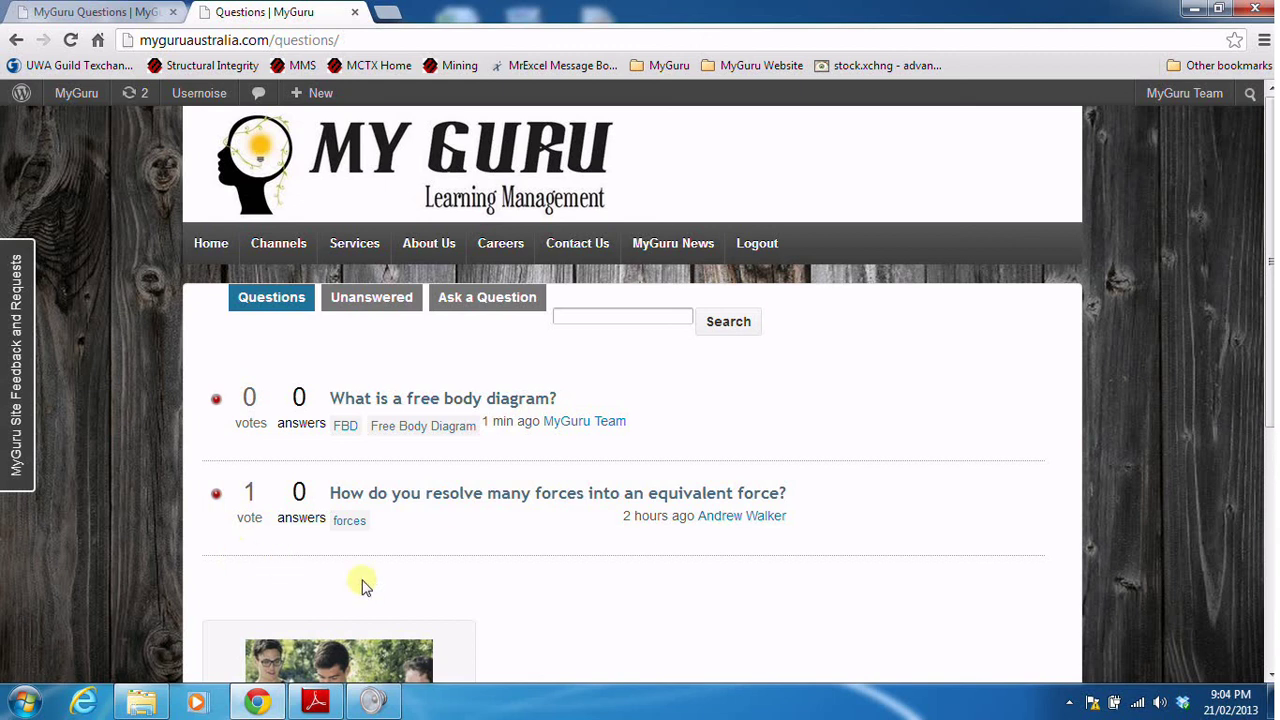
pyautogui.click(1068, 701)
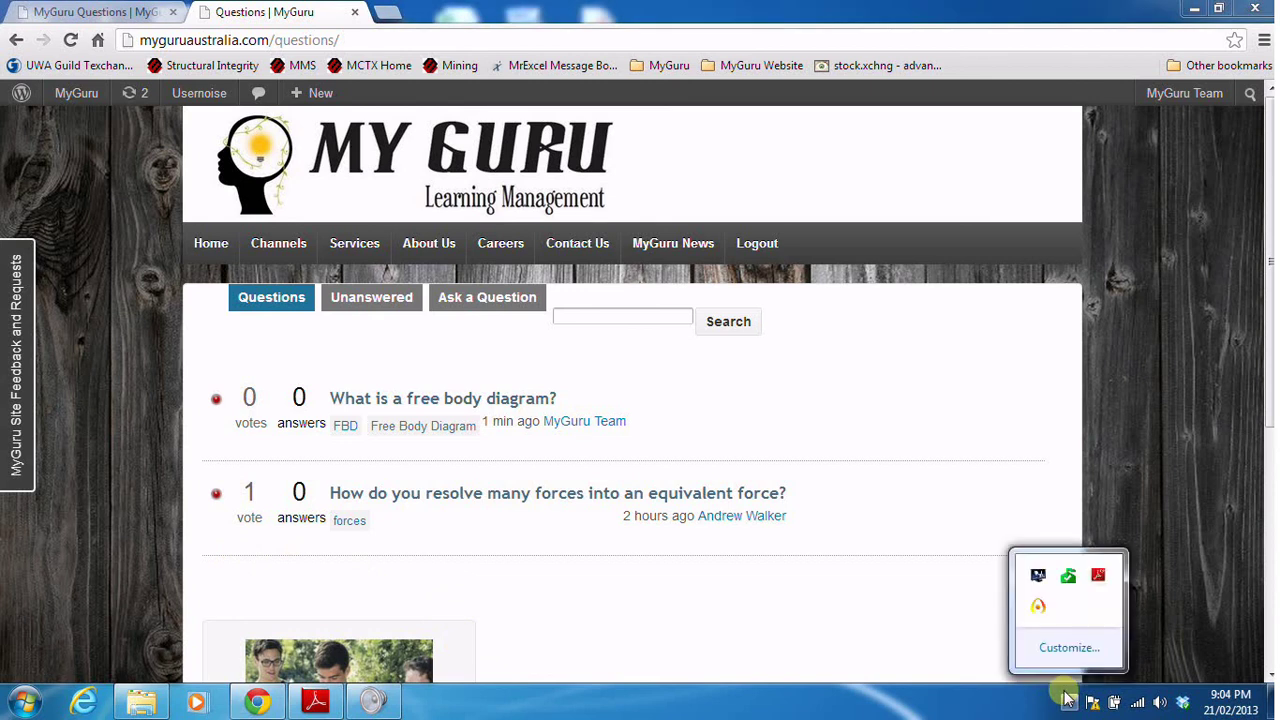
pyautogui.click(1040, 607)
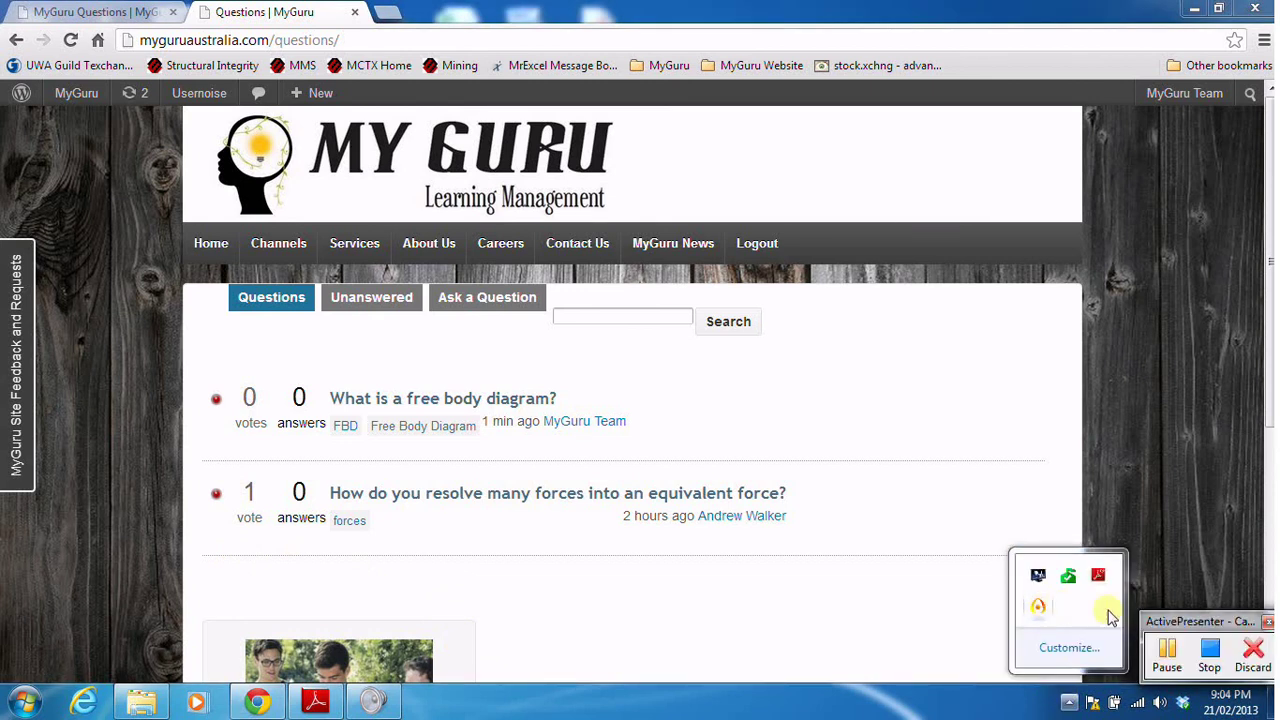